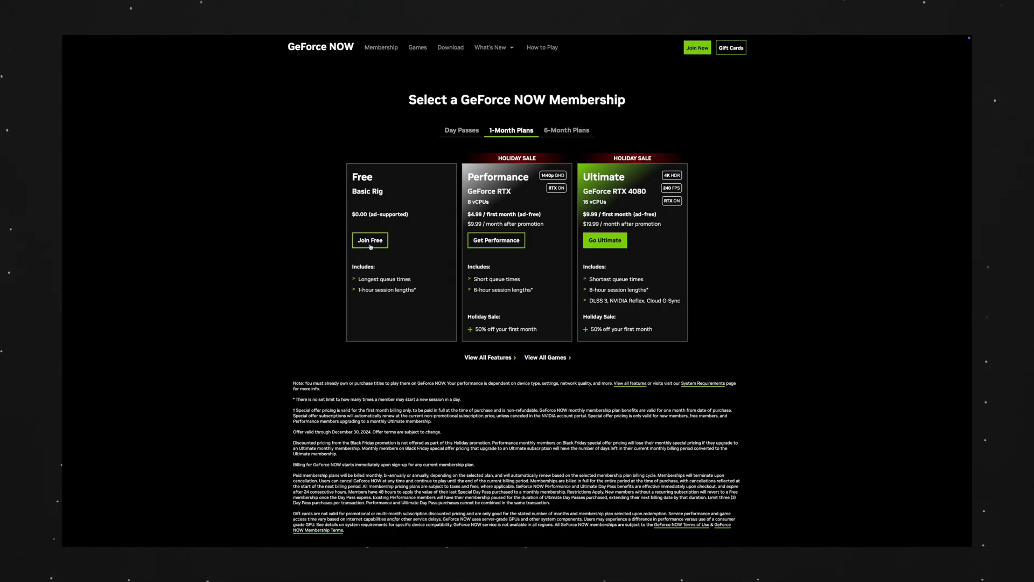
# Pick Join Free under the Free membership plan to reach the NVIDIA account login.
pyautogui.click(370, 240)
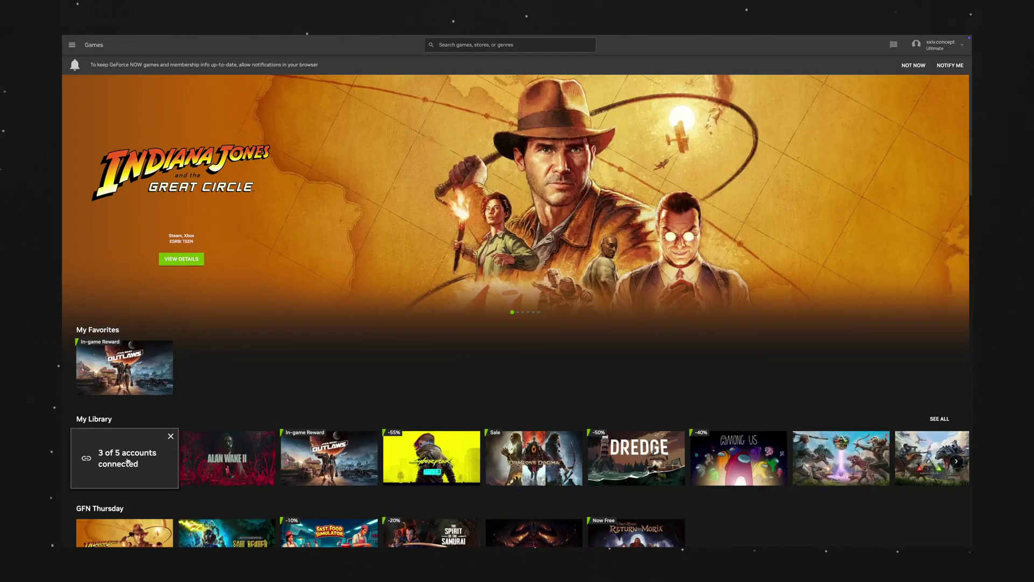
pyautogui.click(128, 460)
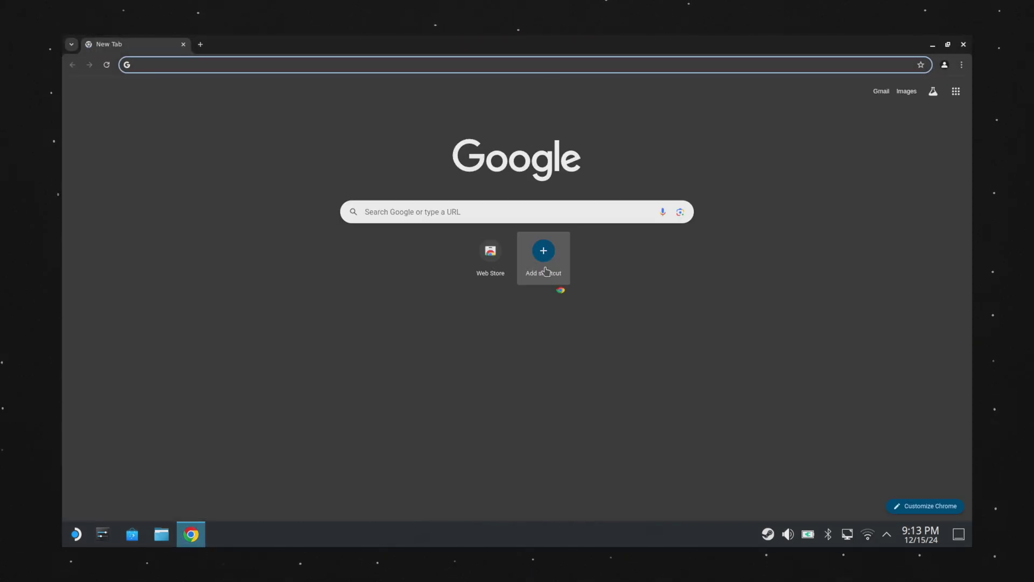
# Search 'geforce now', download the Steam Deck installer GeForceNOW_Setup.zip, and minimize Chrome.
pyautogui.click(286, 66)
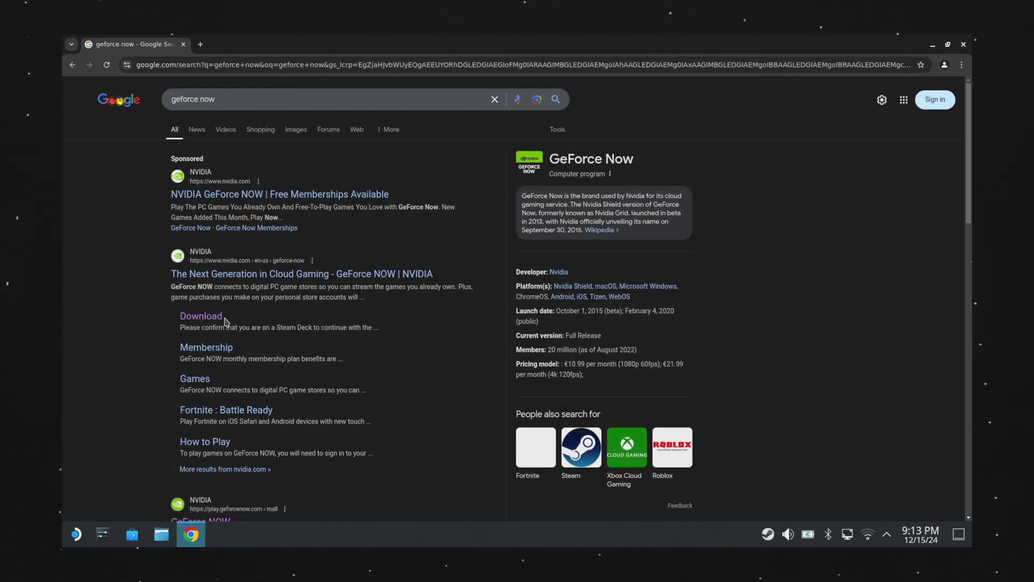
pyautogui.click(204, 318)
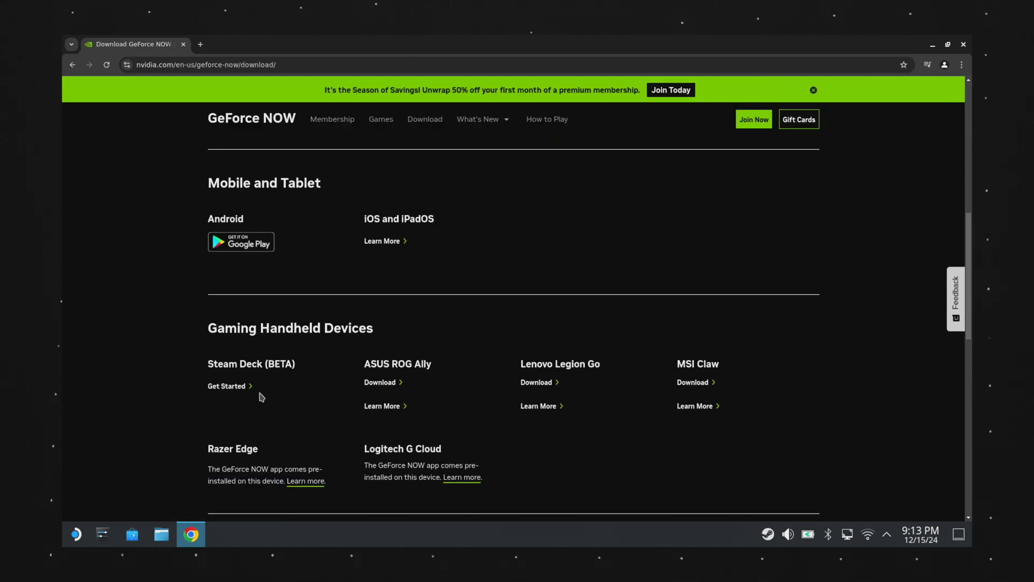
pyautogui.click(227, 386)
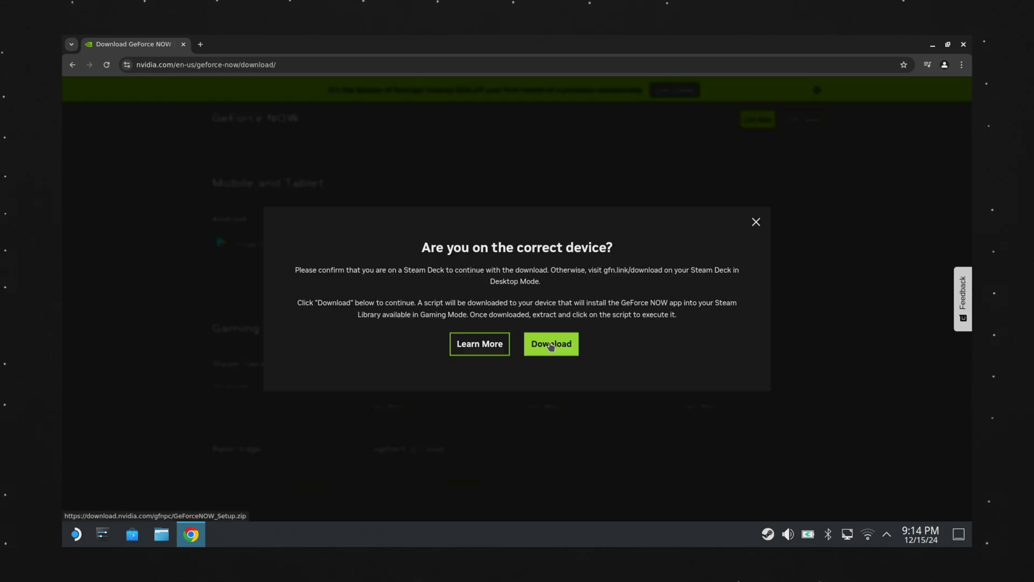
pyautogui.click(551, 346)
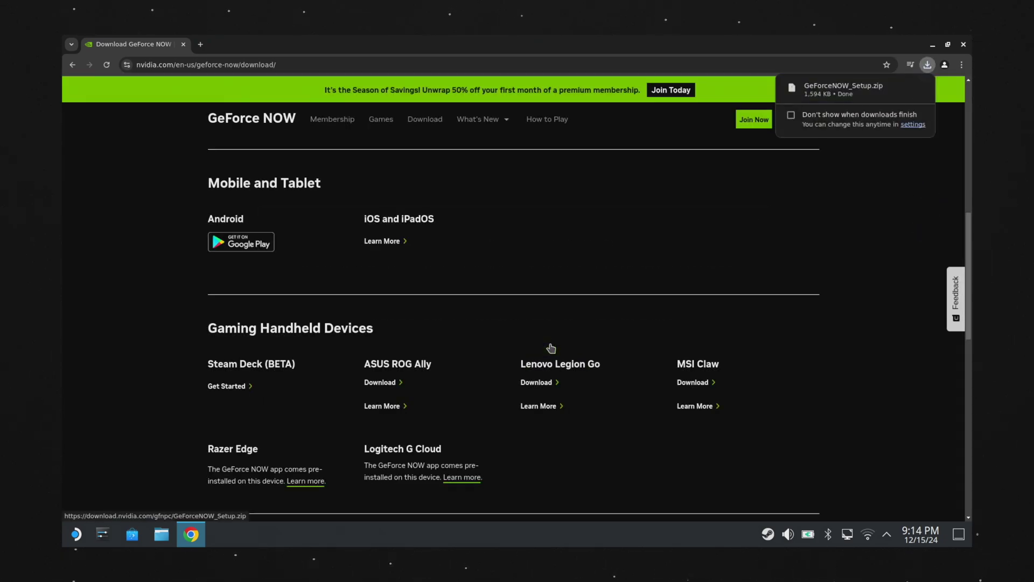
pyautogui.click(191, 534)
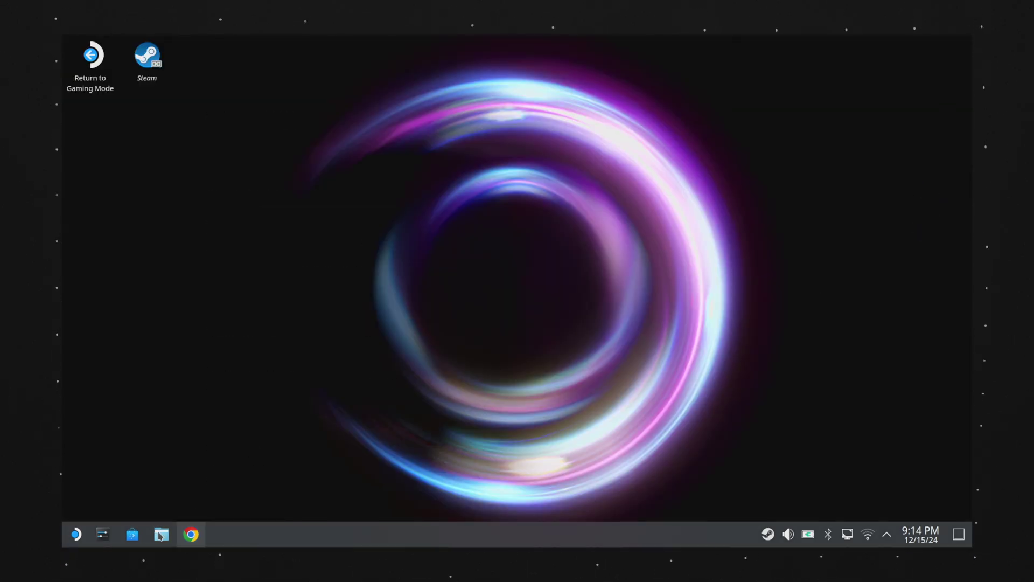
# Extract GeForceNOW_Setup.zip into the Downloads folder in Dolphin.
pyautogui.click(161, 535)
pyautogui.click(623, 183)
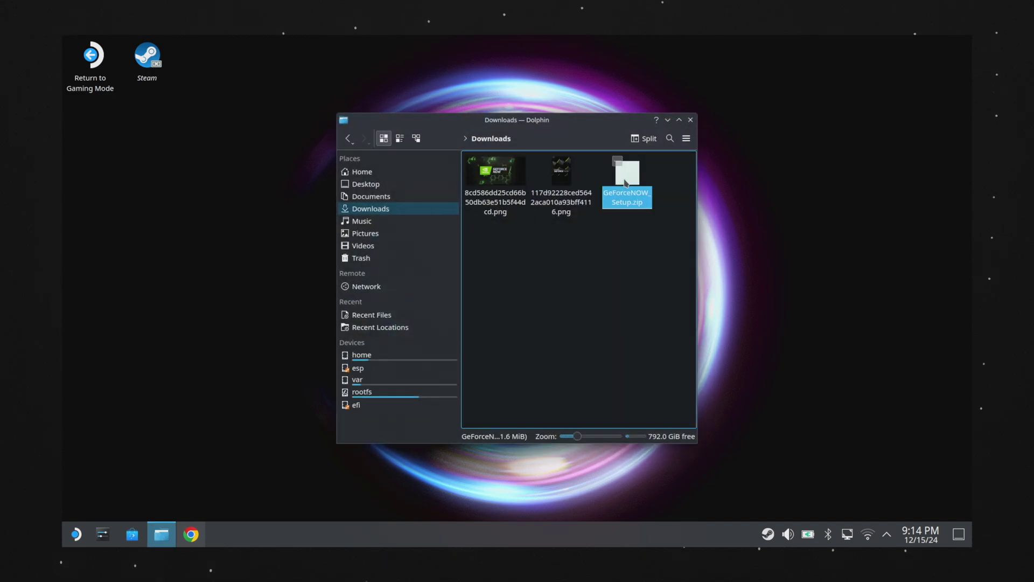
pyautogui.rightClick(625, 183)
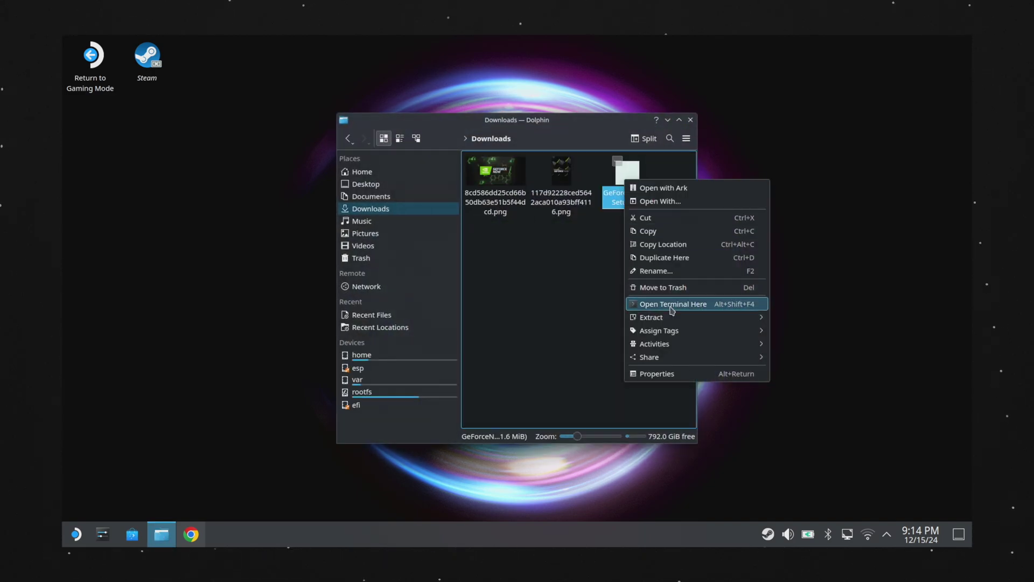
pyautogui.moveTo(712, 317)
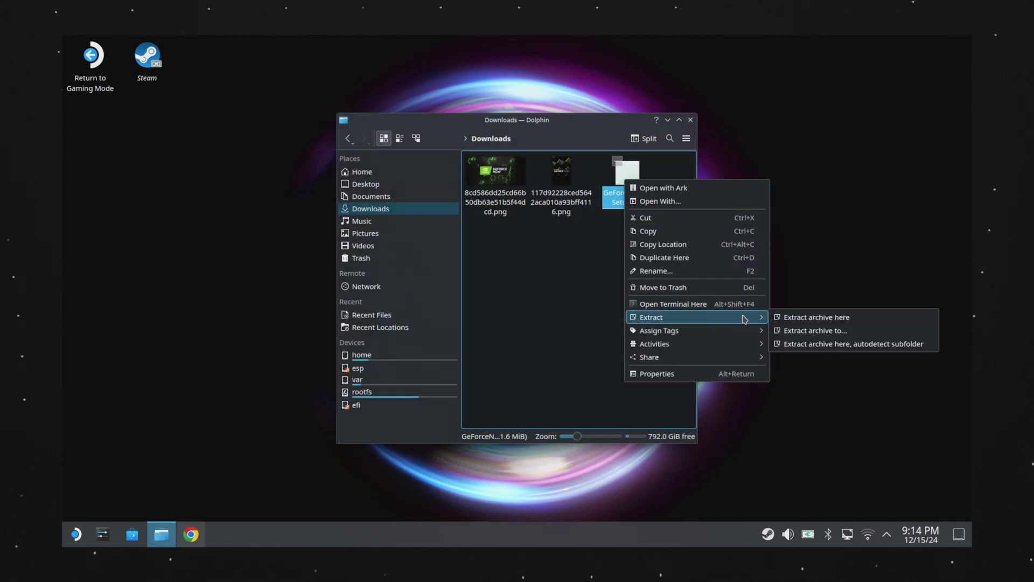
pyautogui.click(811, 321)
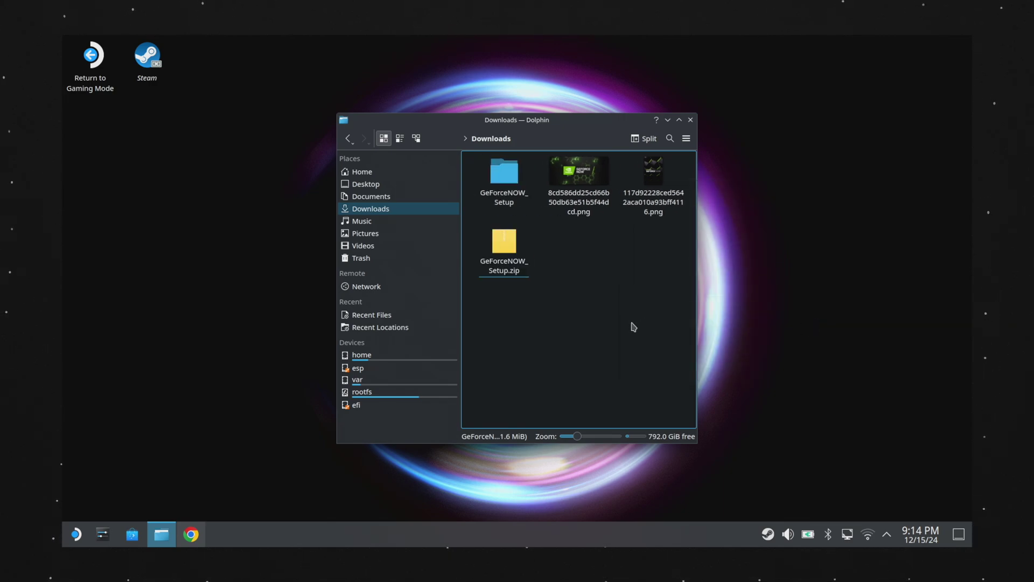
# Execute the GeForceNOW_Setup script from the extracted folder and accept the license agreement.
pyautogui.click(507, 180)
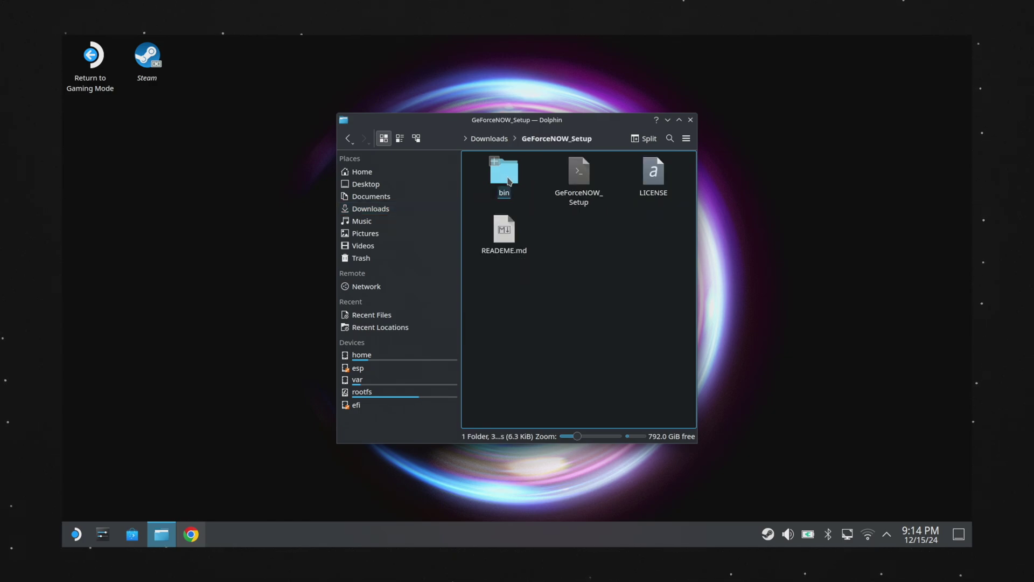
pyautogui.click(580, 178)
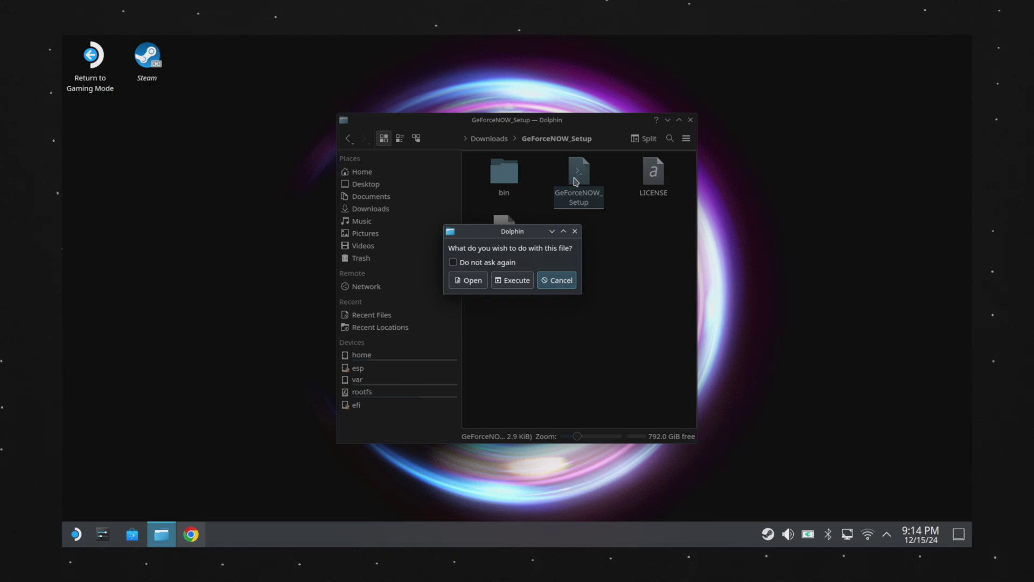
pyautogui.click(506, 284)
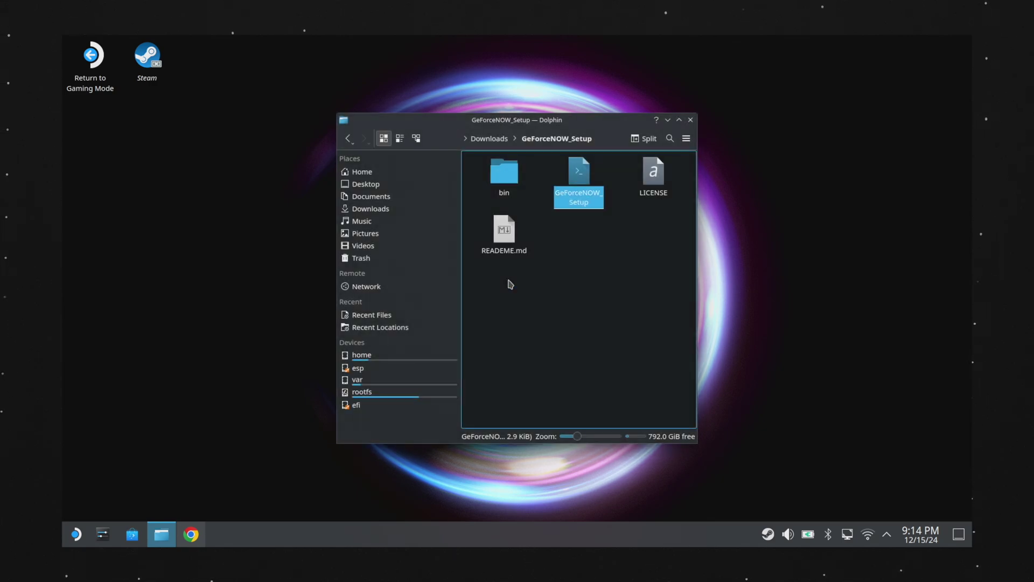
pyautogui.click(620, 399)
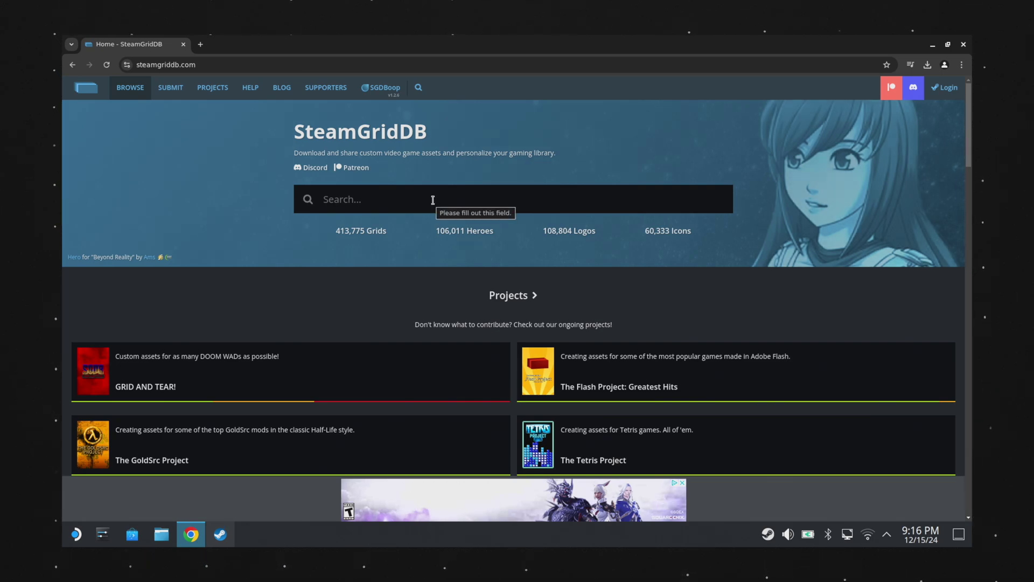
# Search SteamGridDB for GeForce NOW artwork.
pyautogui.click(433, 200)
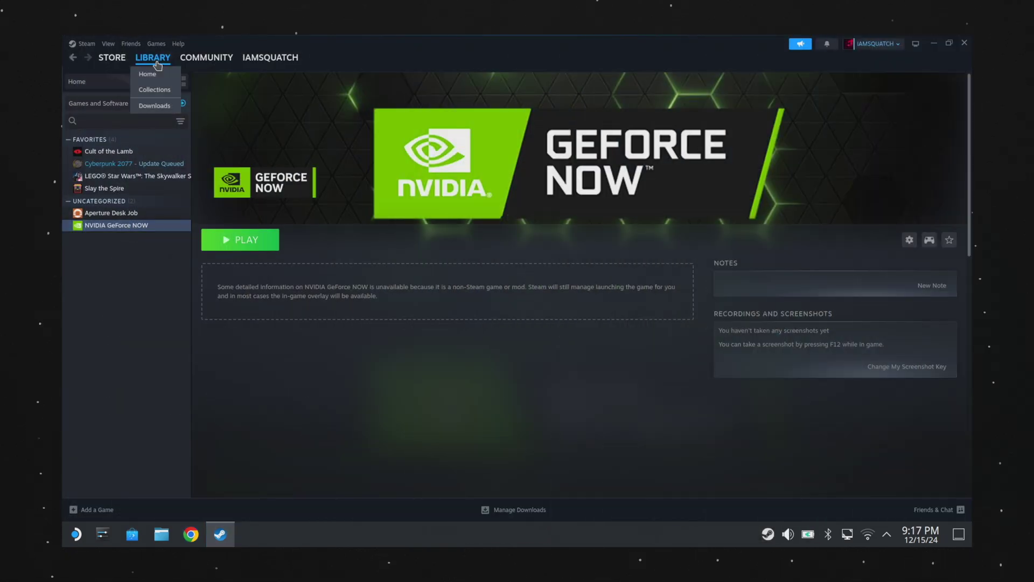
# Set the downloaded PNG as custom artwork for the NVIDIA GeForce NOW library tile.
pyautogui.click(153, 59)
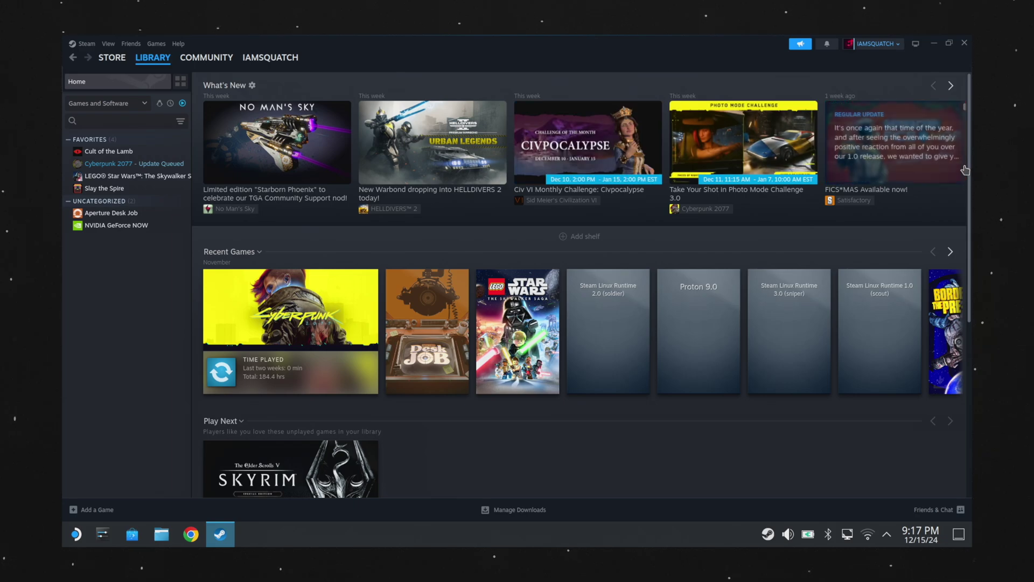
pyautogui.scroll(-5, 903, 248)
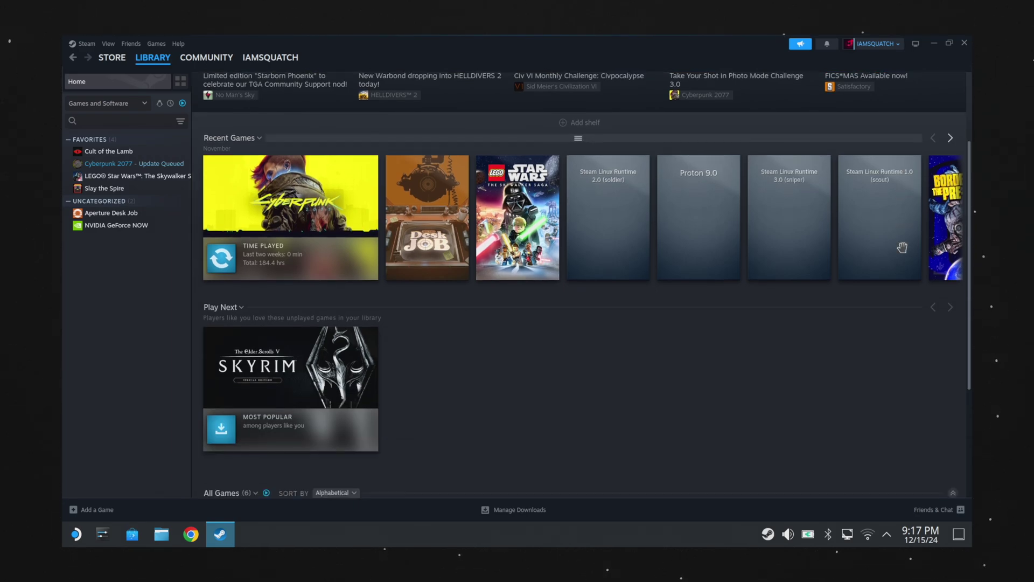
pyautogui.rightClick(790, 442)
pyautogui.moveTo(810, 414)
pyautogui.click(701, 451)
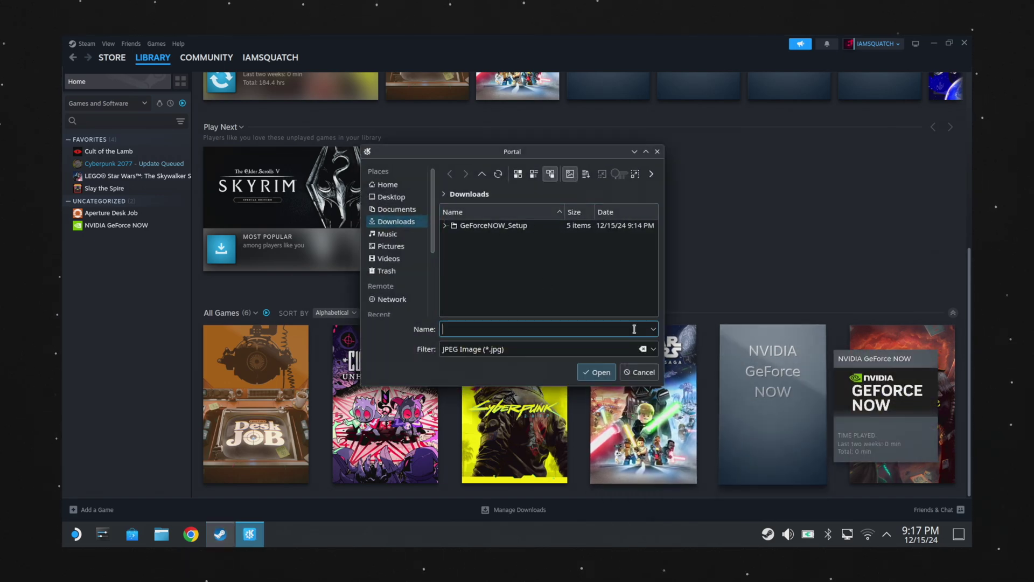
pyautogui.click(643, 350)
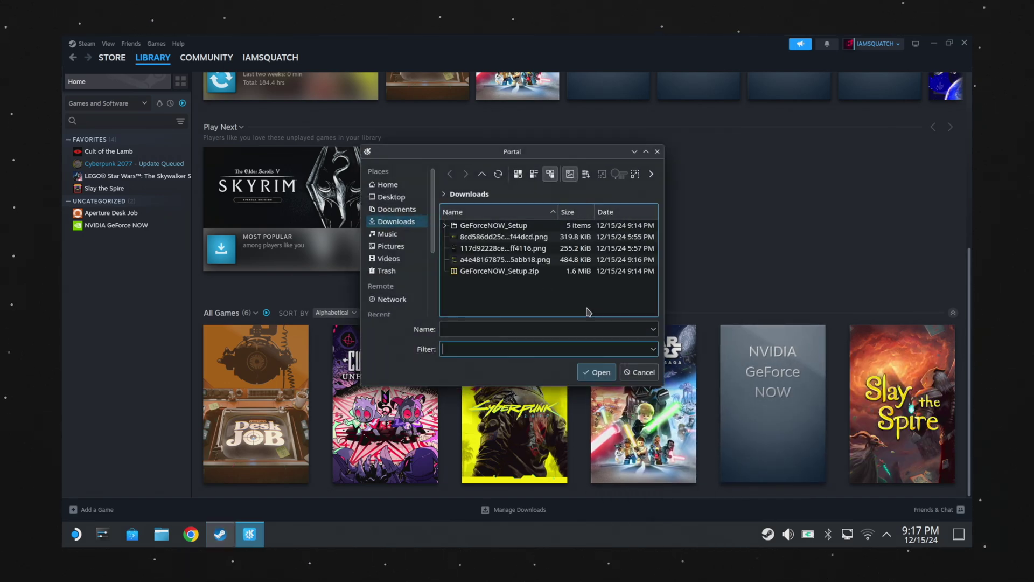
pyautogui.doubleClick(528, 249)
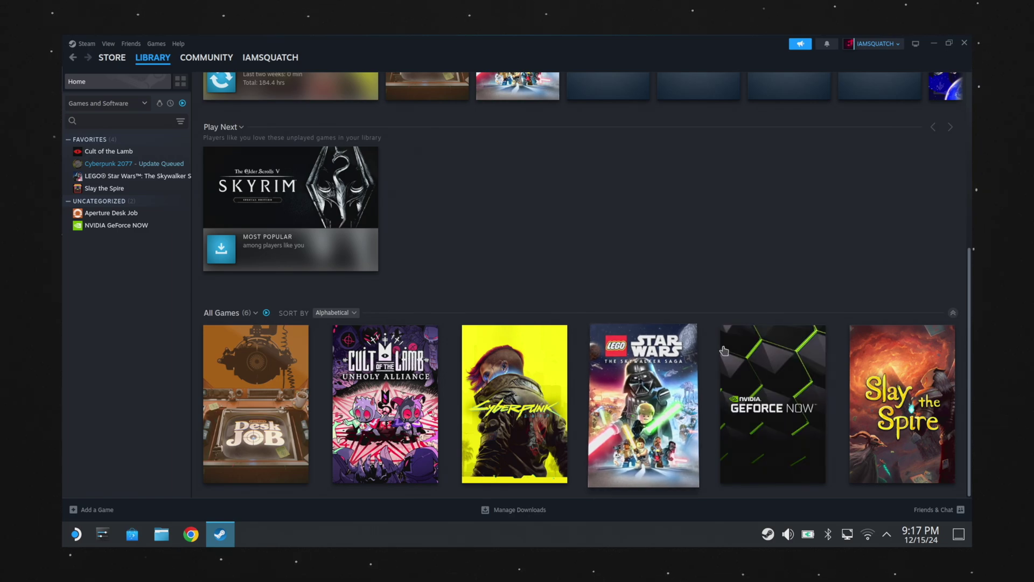
# Set the downloaded PNG as the GeForce NOW game page's custom background, then minimize Steam.
pyautogui.click(779, 373)
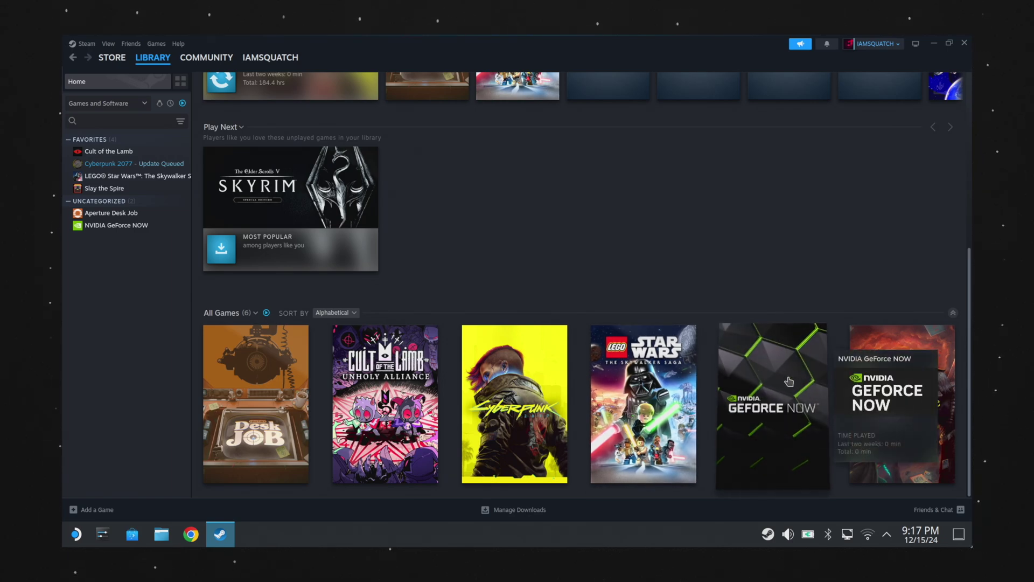
pyautogui.rightClick(740, 144)
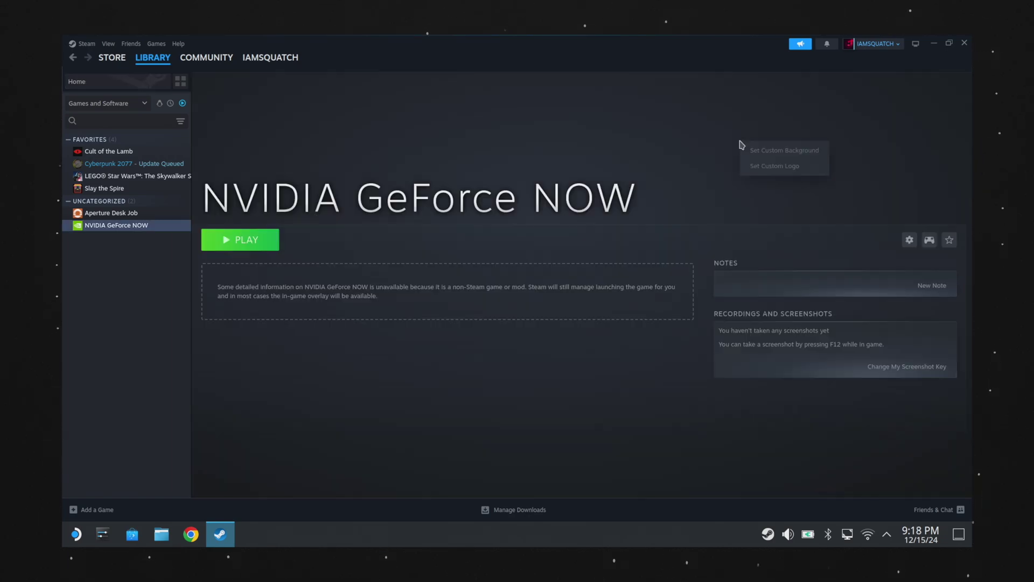
pyautogui.click(772, 156)
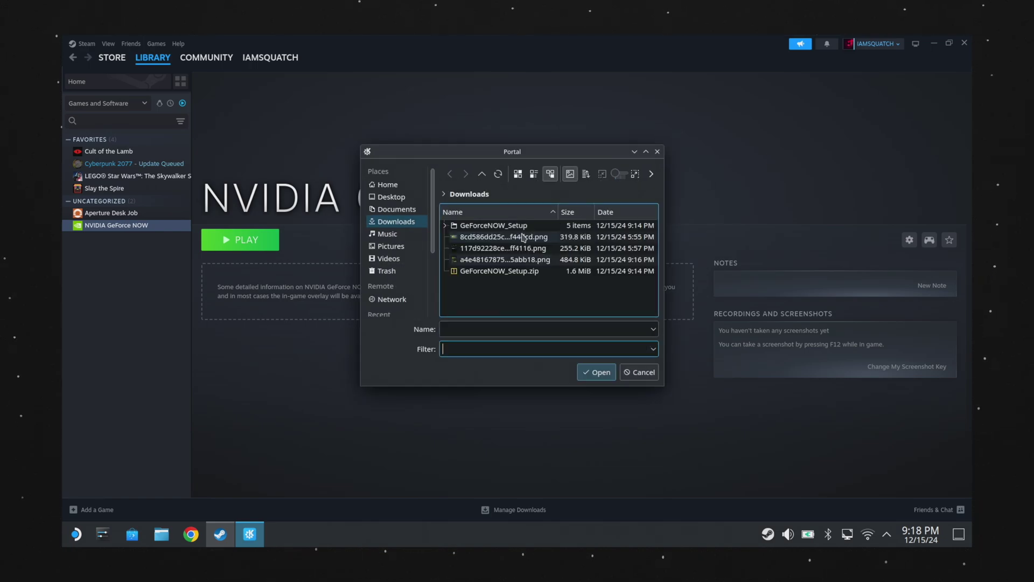
pyautogui.click(522, 238)
pyautogui.click(598, 372)
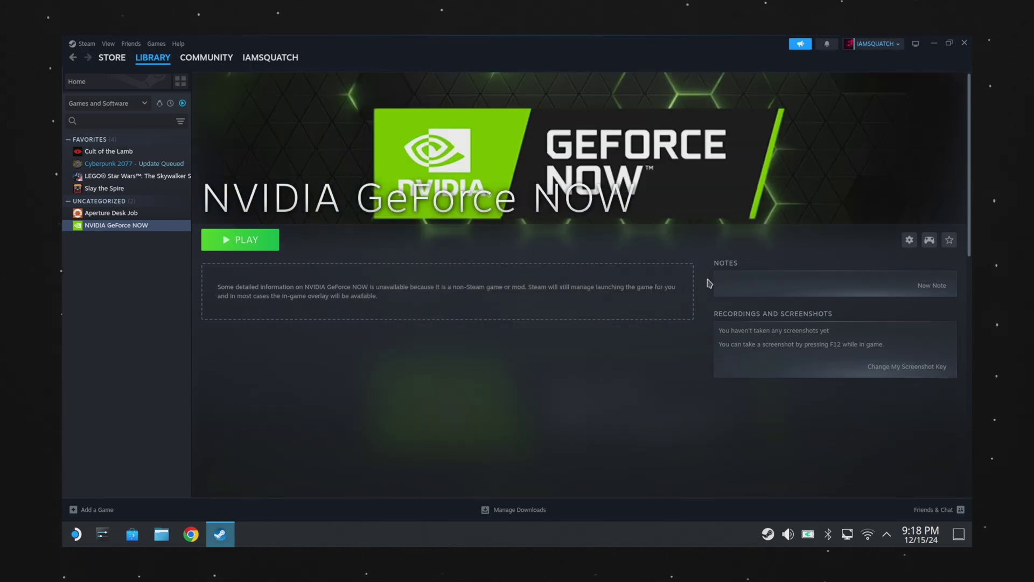
pyautogui.click(935, 44)
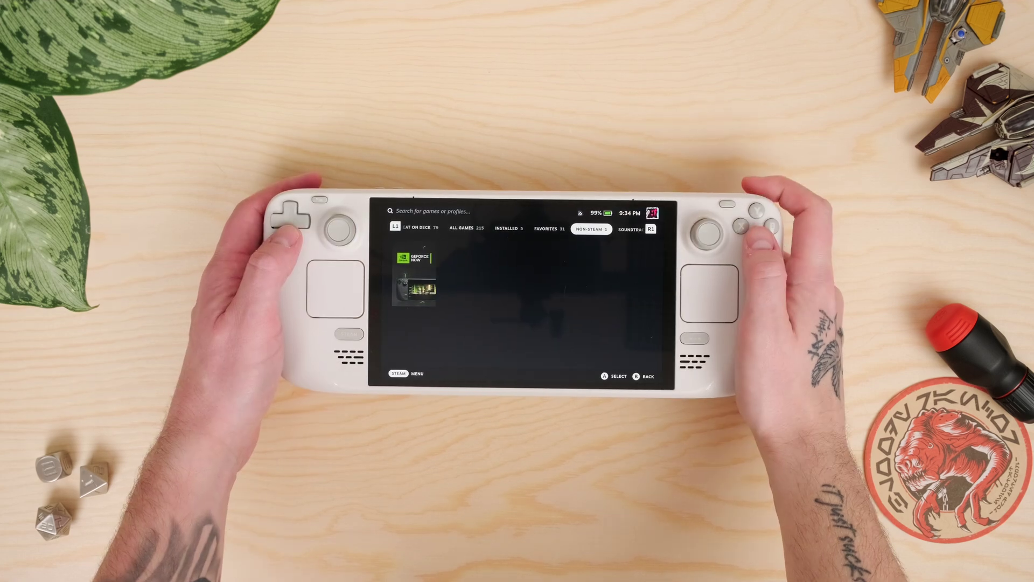
# Launch GeForce NOW and open its controller settings from the Steam menu.
pyautogui.press('Return')
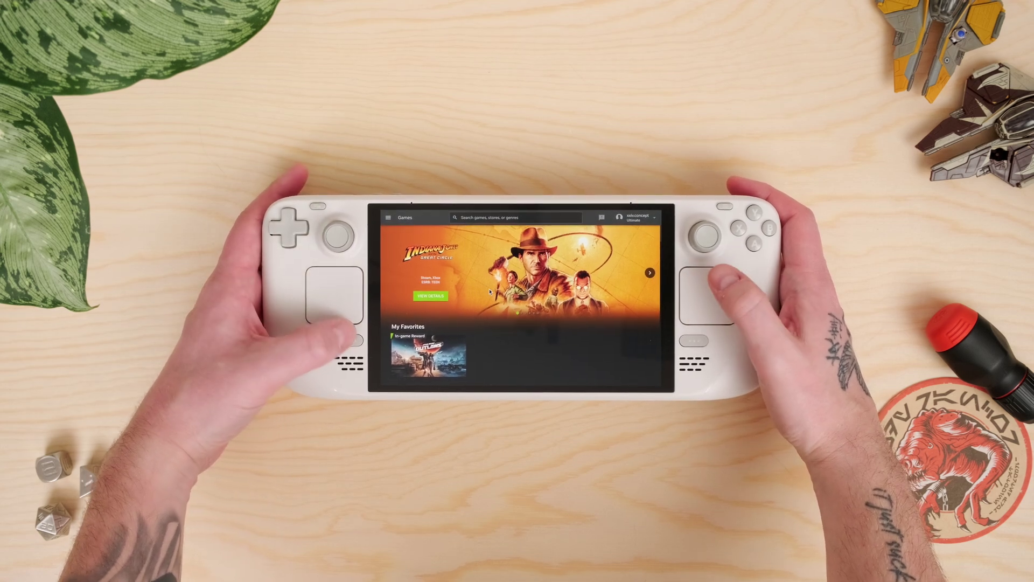
pyautogui.press('super')
pyautogui.press('Down')
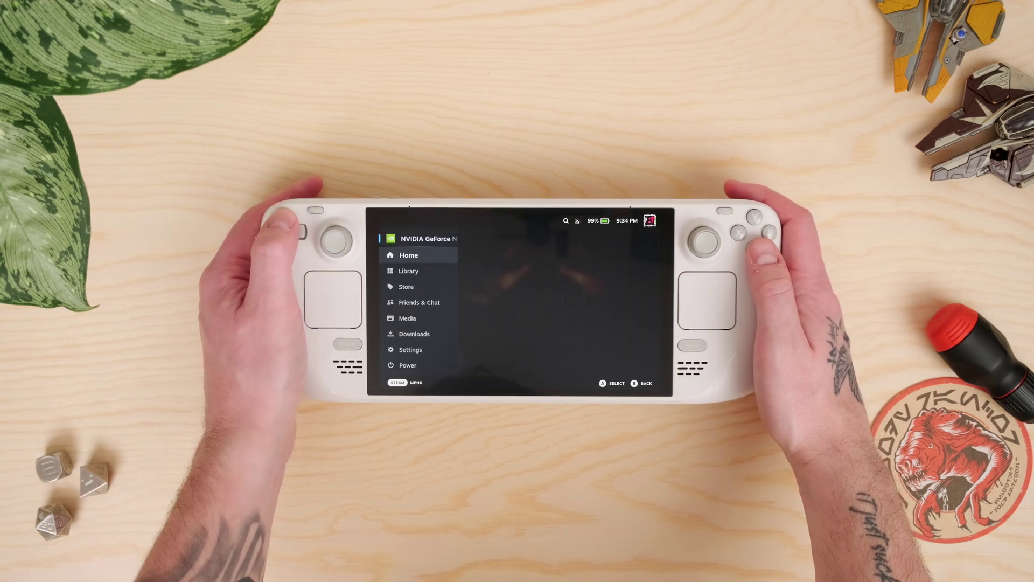
pyautogui.press('Up')
pyautogui.press('Right')
pyautogui.press('Down')
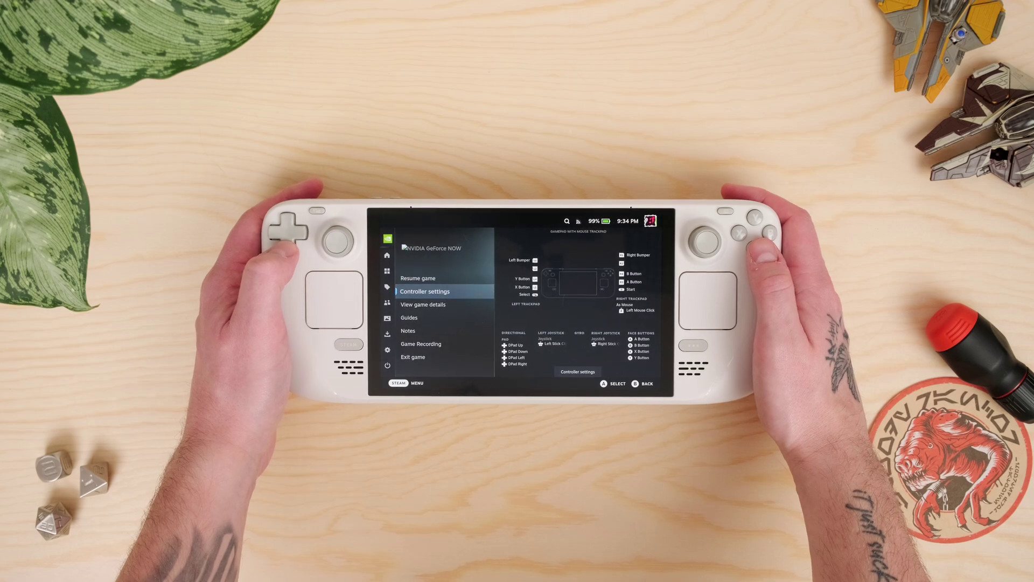
pyautogui.press('Right')
pyautogui.press('Return')
# Keep the right trackpad behaviour as As Mouse with Left Mouse Click as its click.
pyautogui.press('Down')
pyautogui.press('Down')
pyautogui.press('Down')
pyautogui.press('Down')
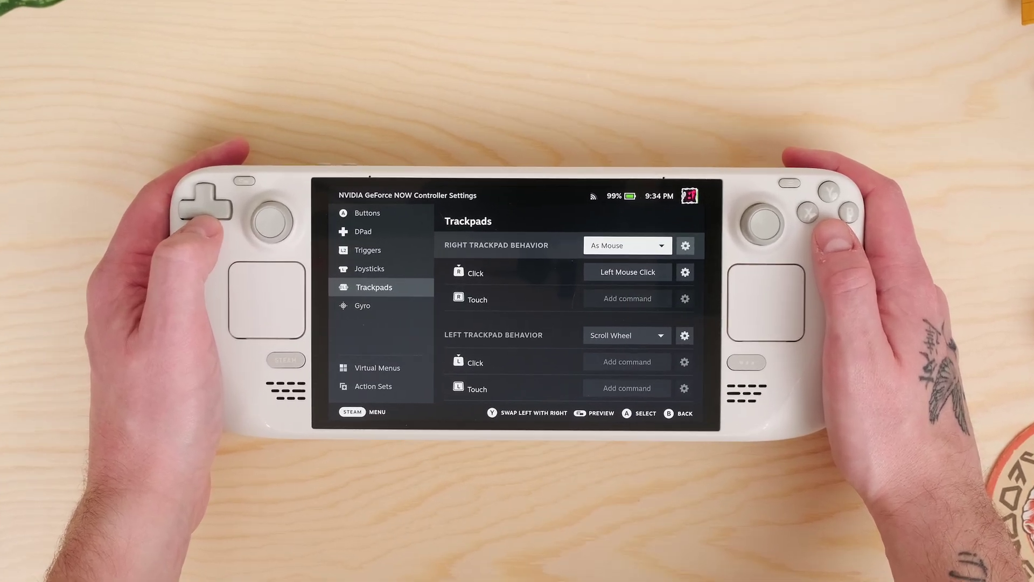
pyautogui.press('Right')
pyautogui.press('Return')
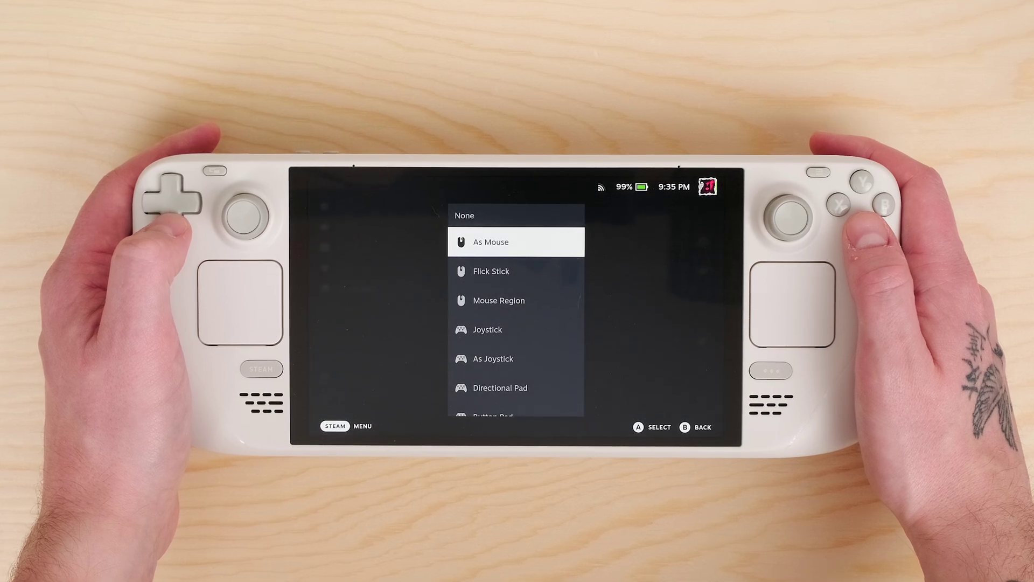
pyautogui.press('Down')
pyautogui.press('Up')
pyautogui.press('Return')
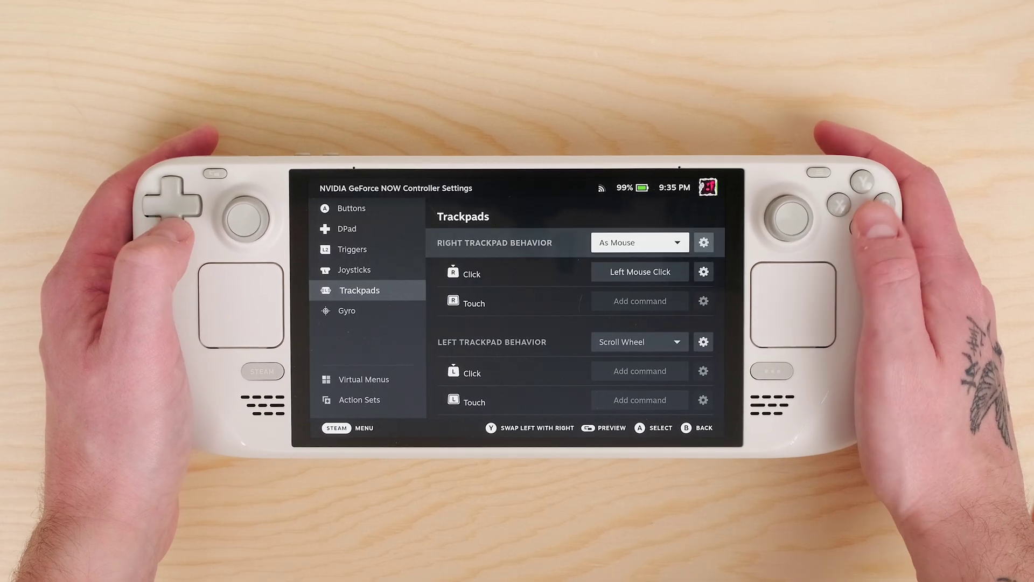
pyautogui.press('Down')
pyautogui.press('Return')
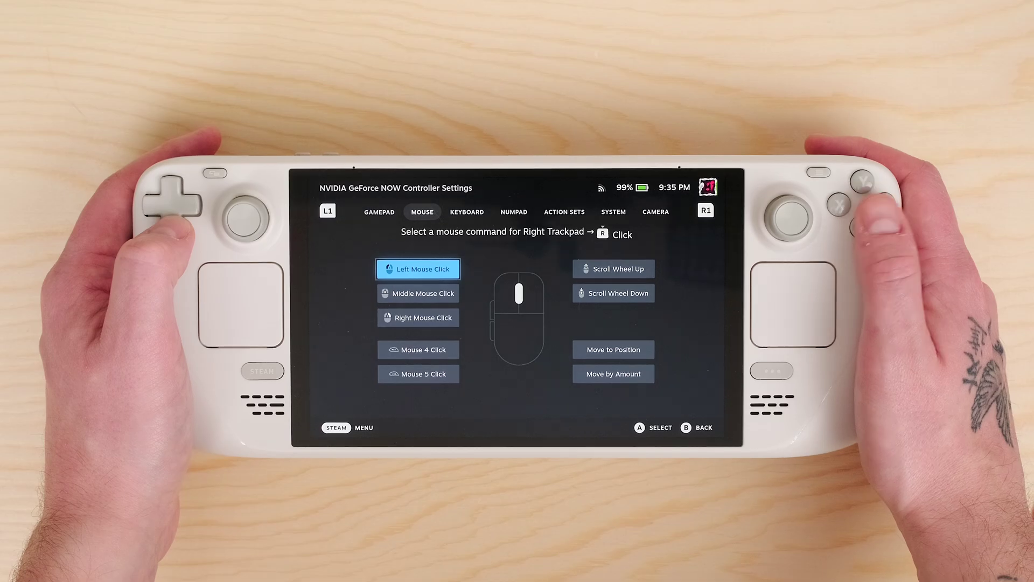
pyautogui.press('Return')
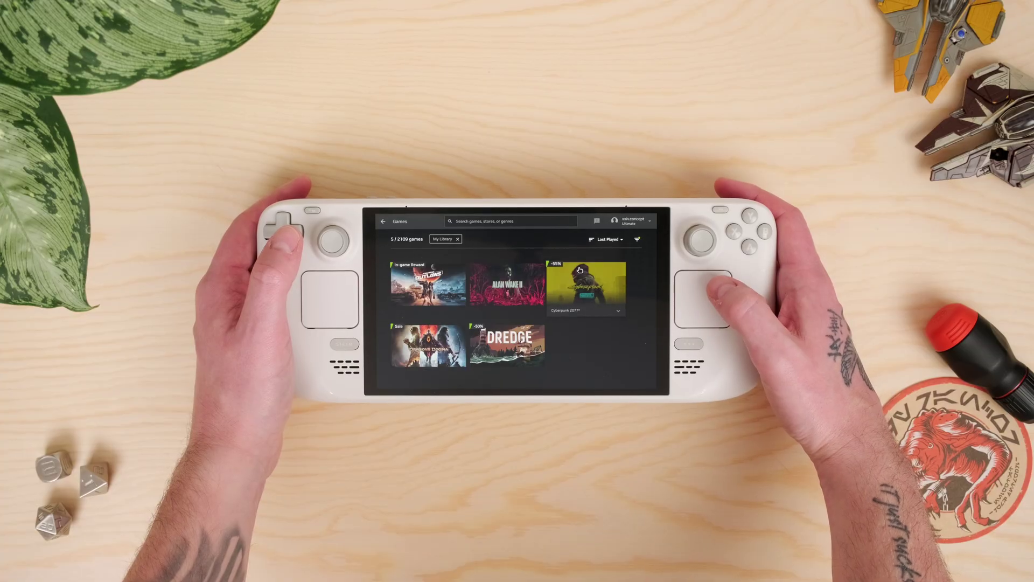
# Play Star Wars Outlaws from My Library and press A at the title screen to reach the main menu.
pyautogui.moveTo(580, 267)
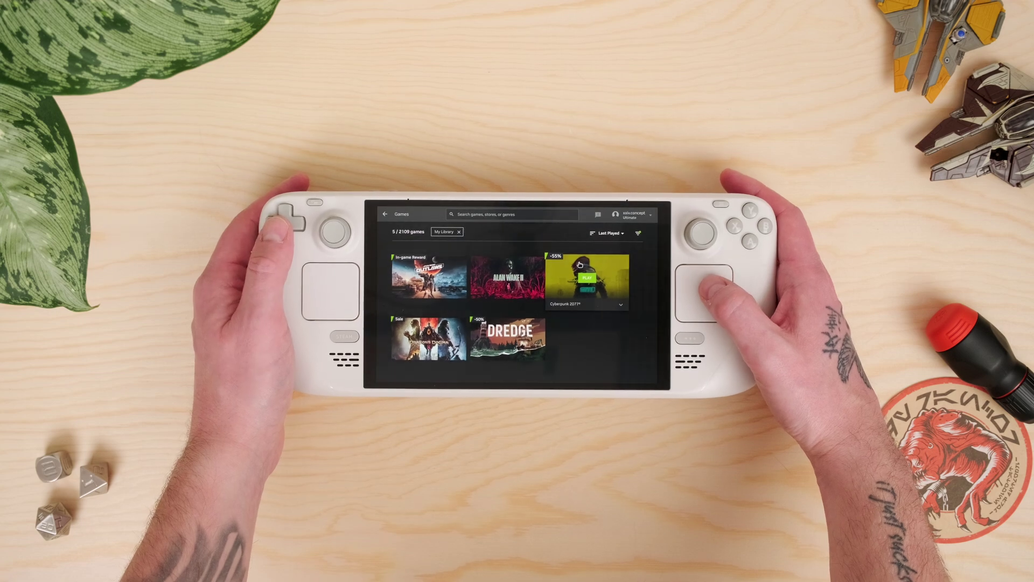
pyautogui.moveTo(451, 342)
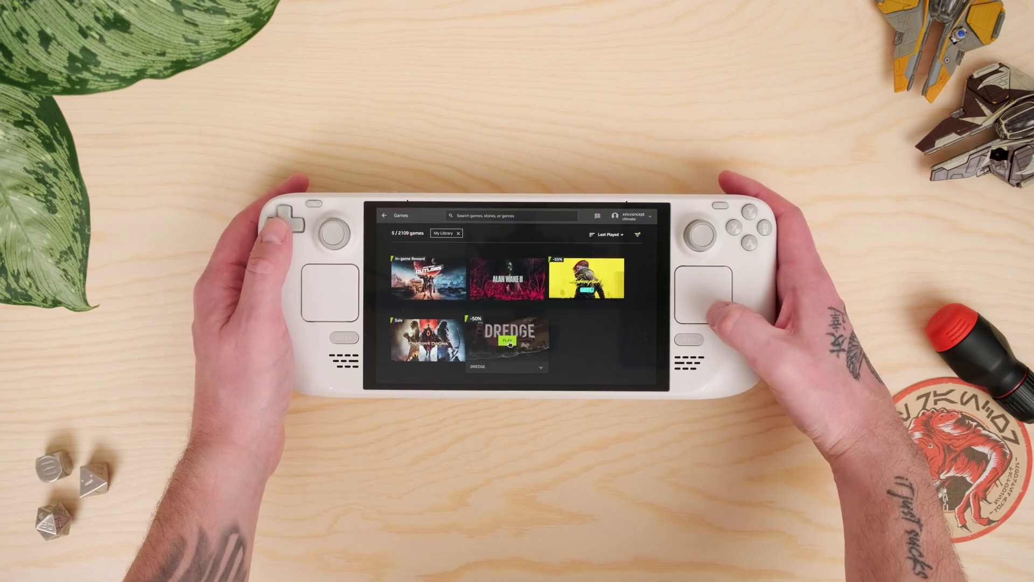
pyautogui.moveTo(447, 296)
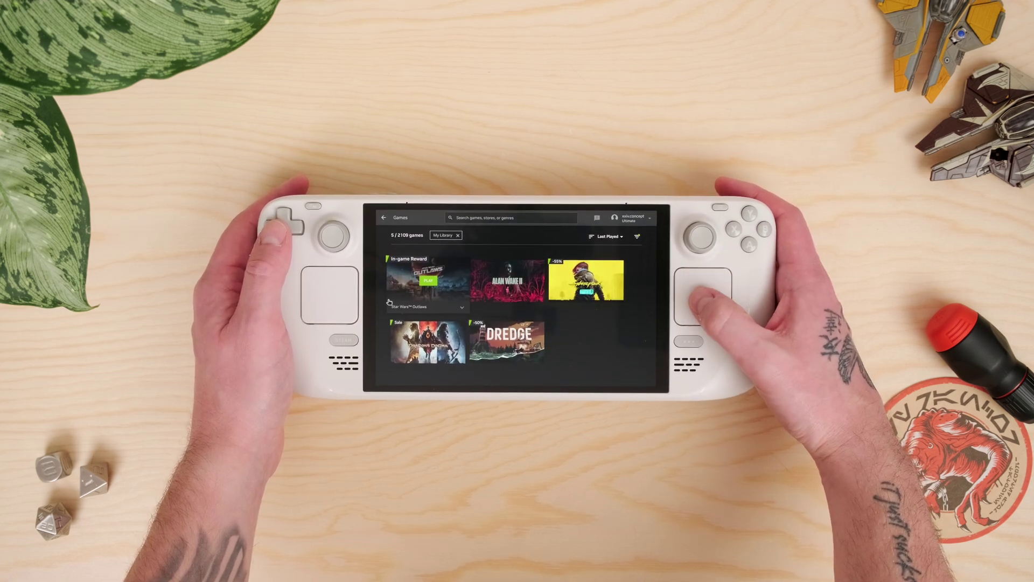
pyautogui.click(430, 282)
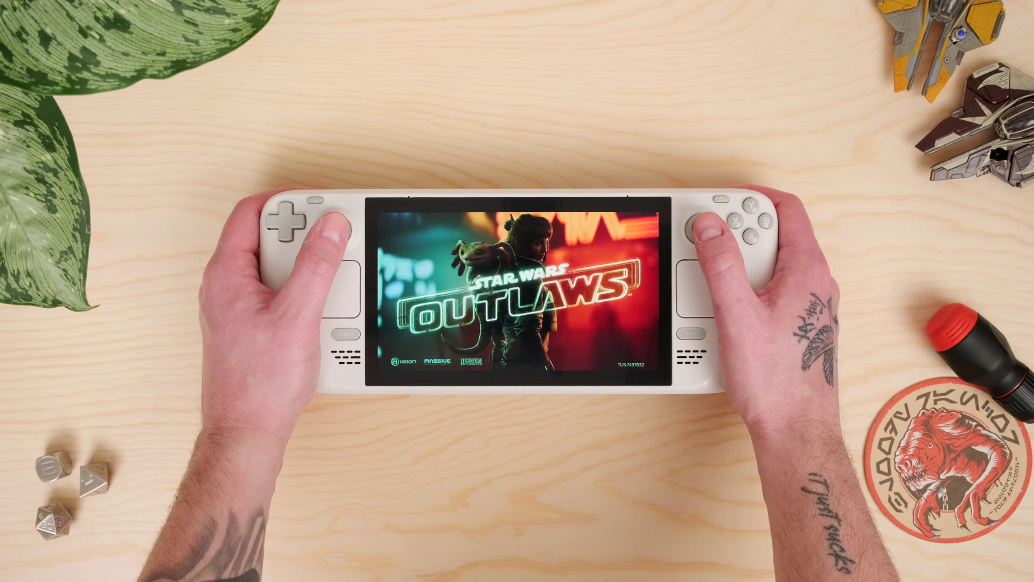
pyautogui.press('Return')
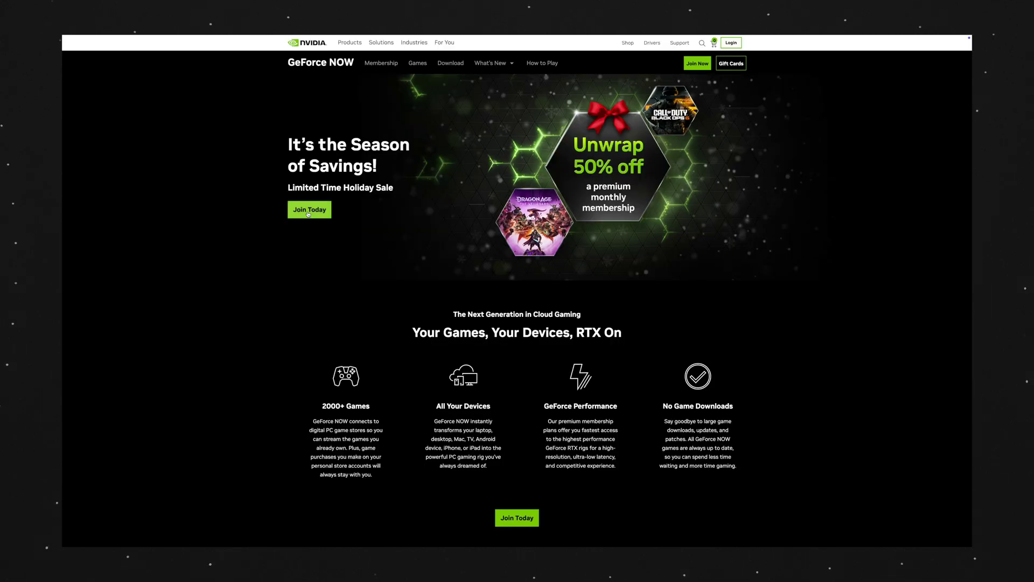
# Use Join Today on the home page to jump to the Select a GeForce NOW Membership section.
pyautogui.click(308, 213)
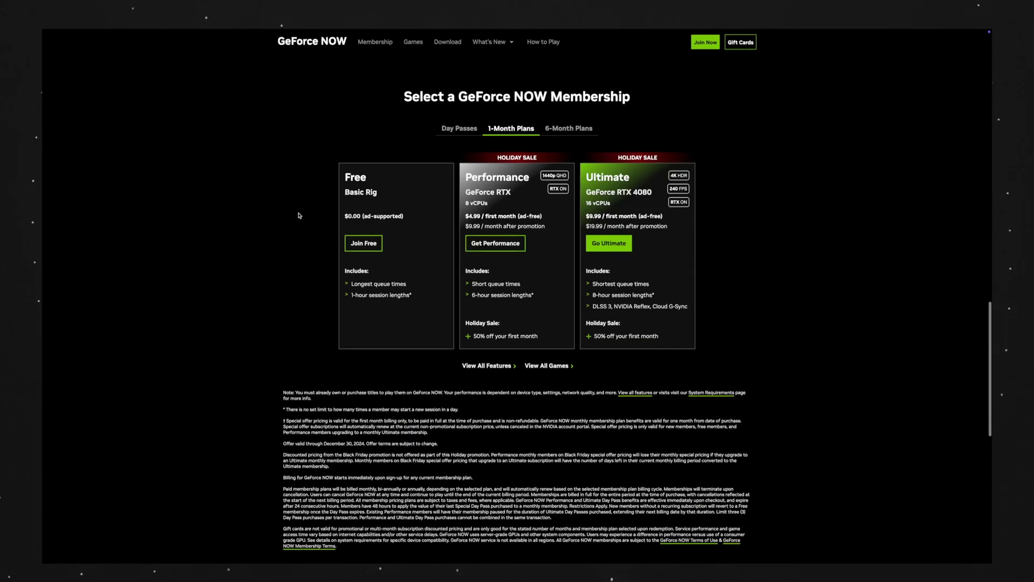